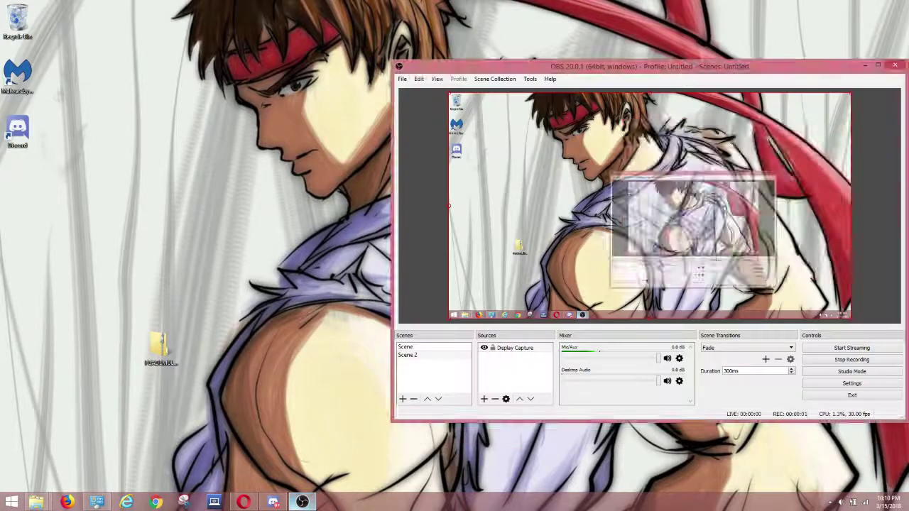
left_click(303, 502)
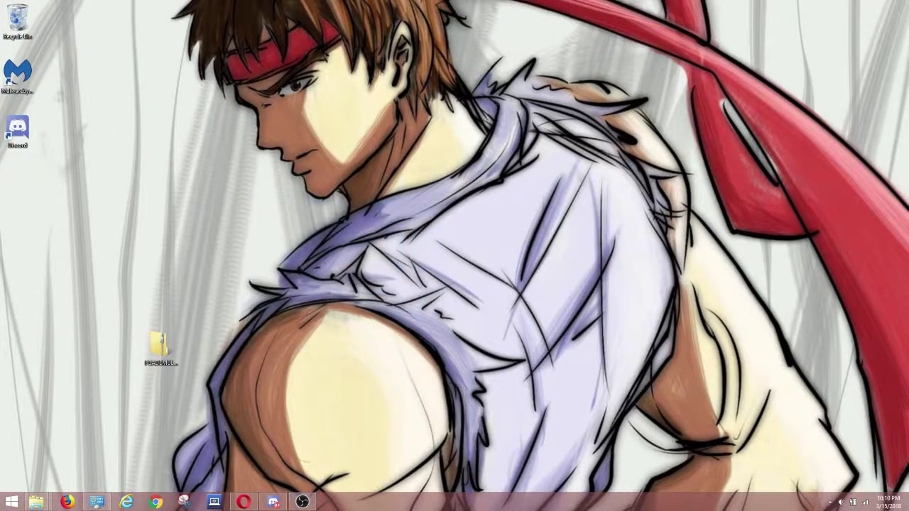
Step: Minimize OBS and move the 118 MB zipped emulator folder under the Discord desktop icon
left_click_drag(160, 346, 18, 188)
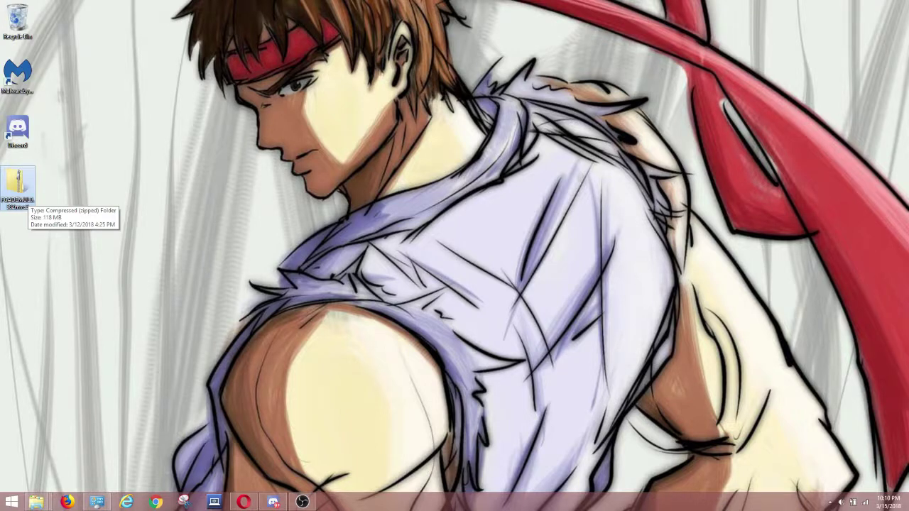
Step: Extract all files from the zipped package into the suggested FGADEMUL0.582mvc2 folder
right_click(27, 196)
left_click(57, 224)
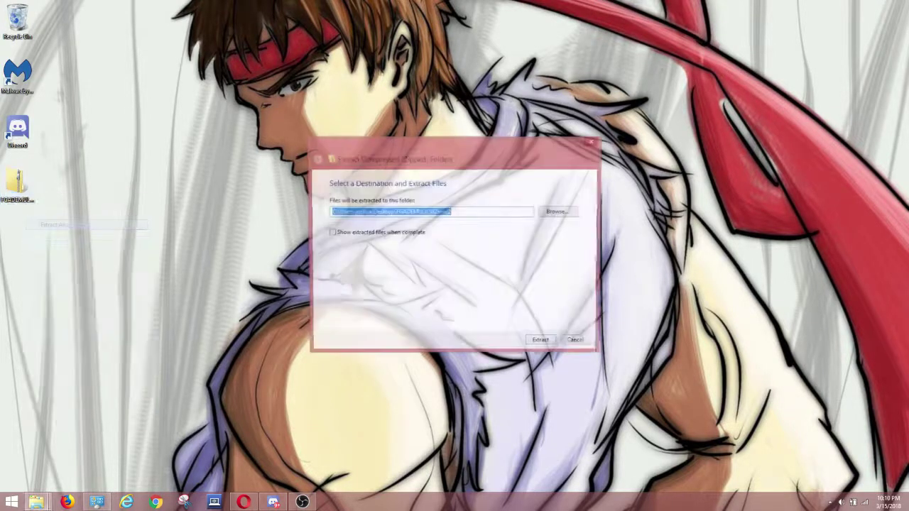
key("Return")
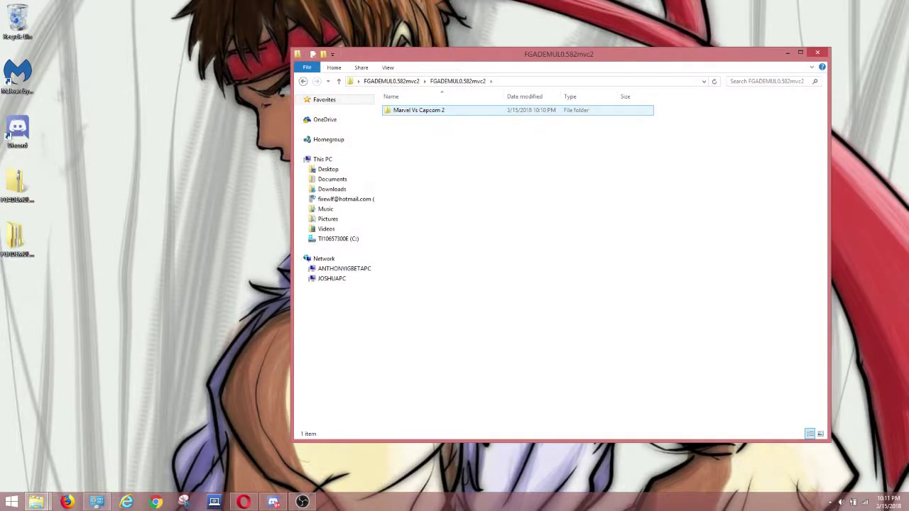
Step: Run demul.exe from the demul0582 folder, accepting the unsigned-file security warning
key("Return")
key("Return")
key("Return")
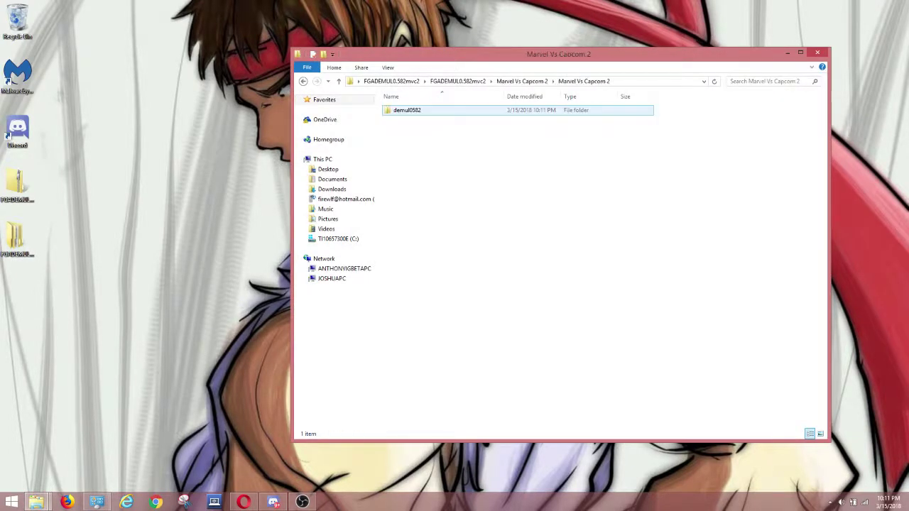
key("Down")
key("Down")
key("Down")
key("Return")
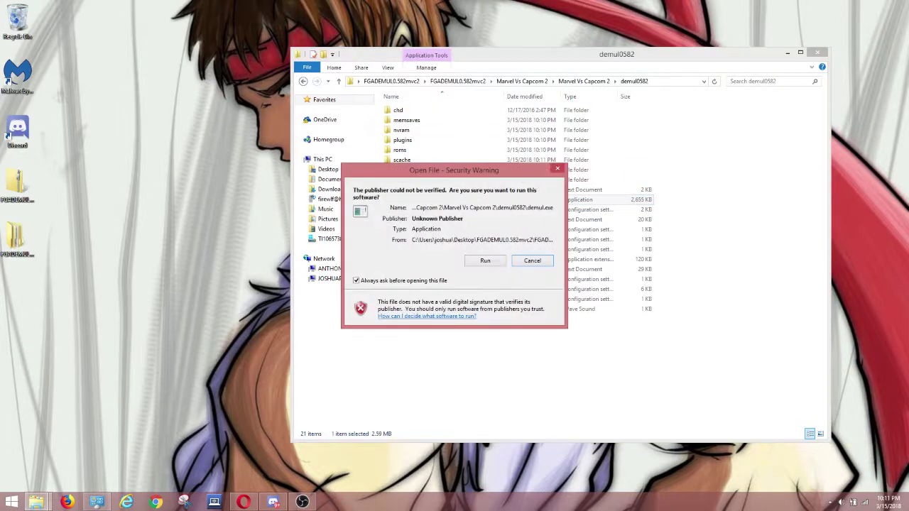
key("Return")
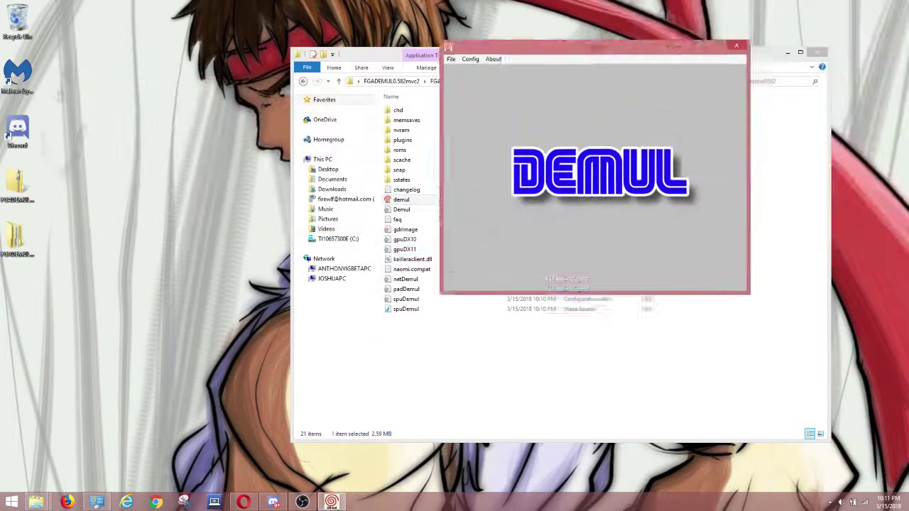
Step: In Config > Plugins and Paths, remove the existing ROMs and BIOS path
left_click(387, 96)
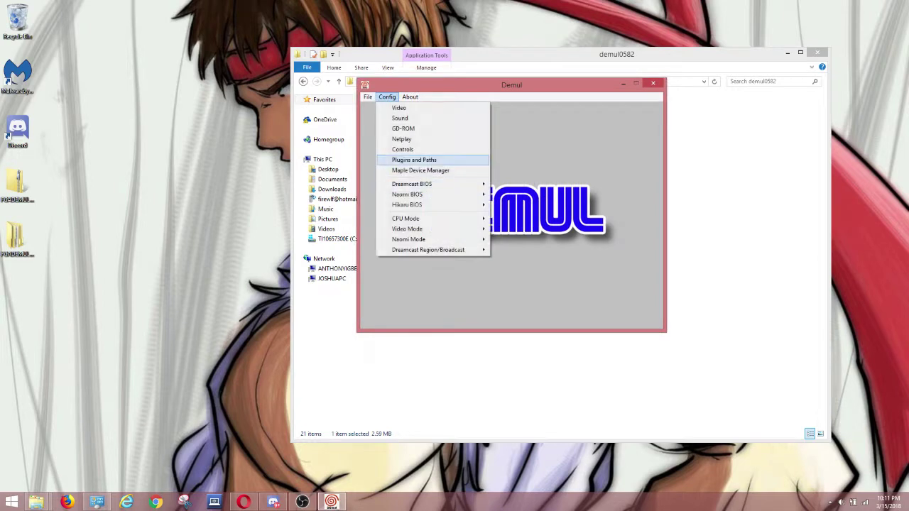
left_click(397, 160)
left_click(632, 259)
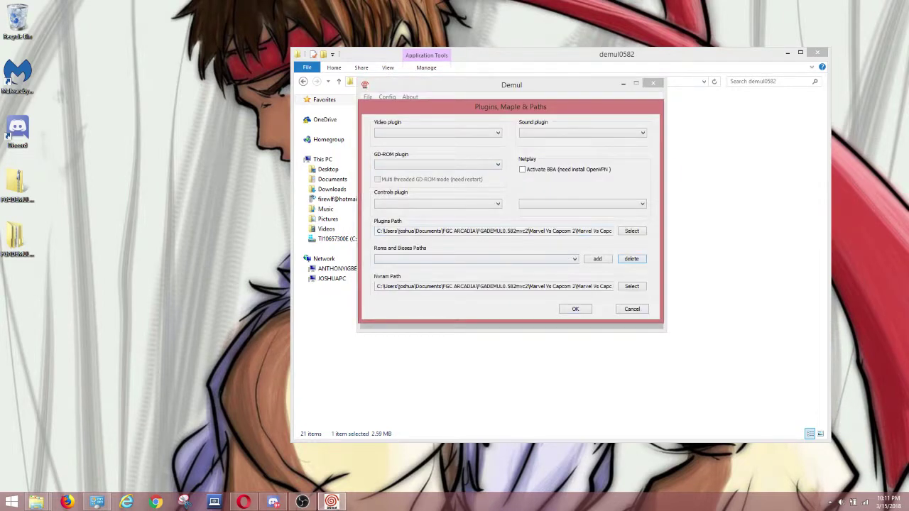
Step: Point the Plugins Path to the demul0582\plugins folder
left_click(631, 230)
left_click(421, 245)
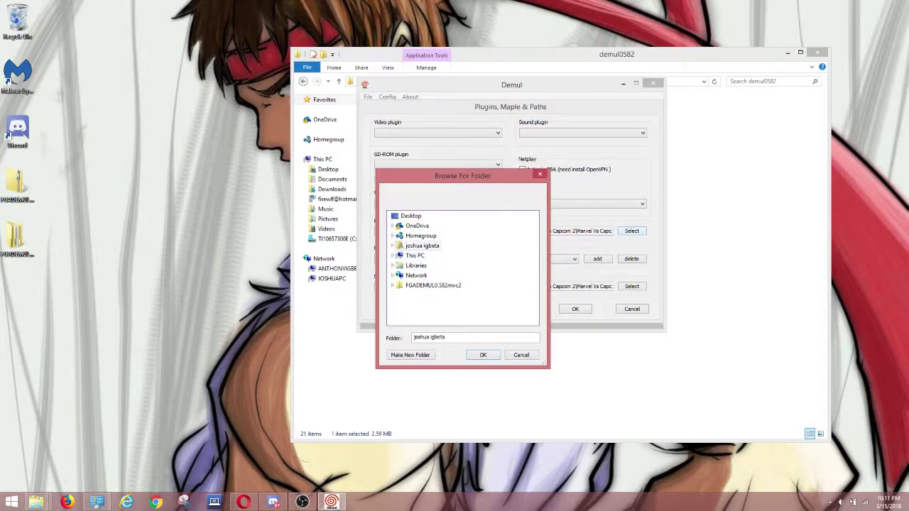
left_click(392, 285)
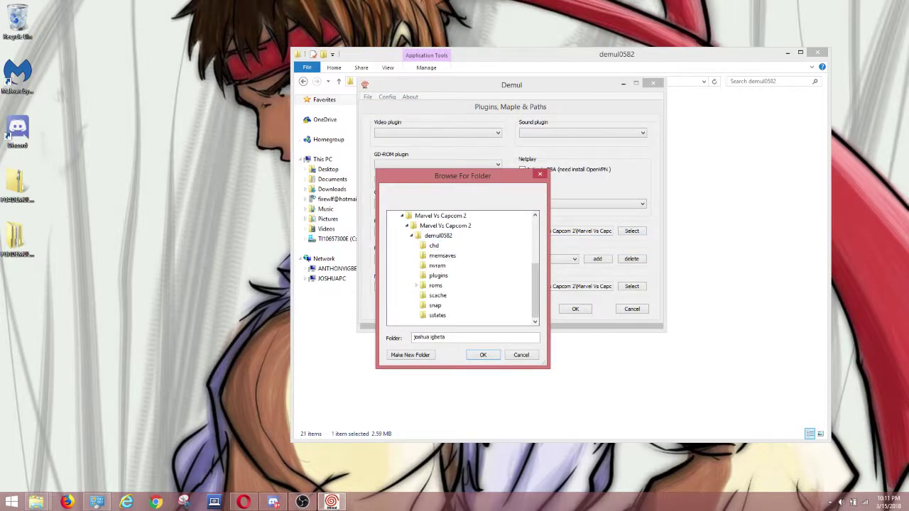
scroll(423, 248, "up", 1)
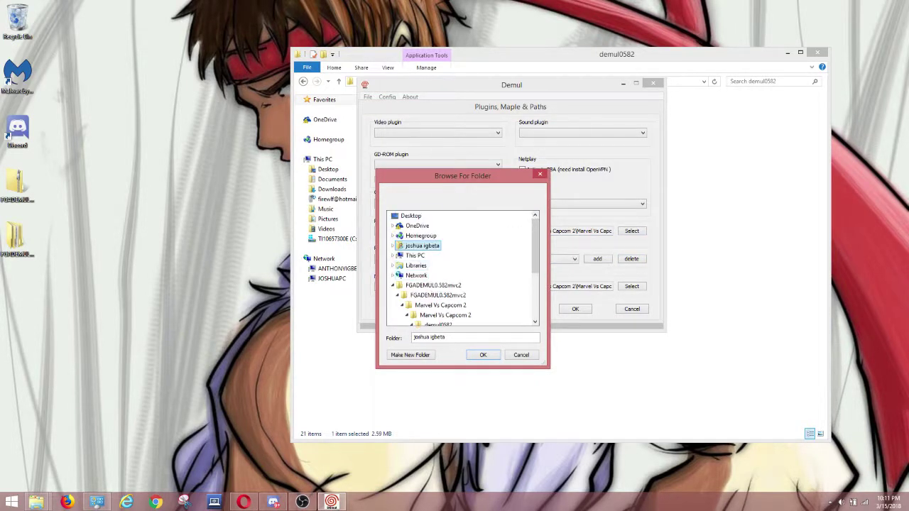
scroll(440, 284, "down", 2)
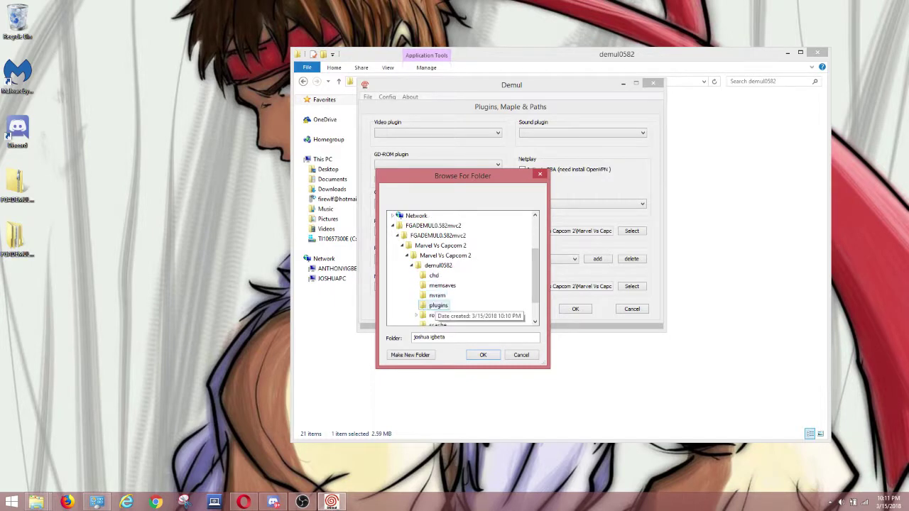
left_click(438, 305)
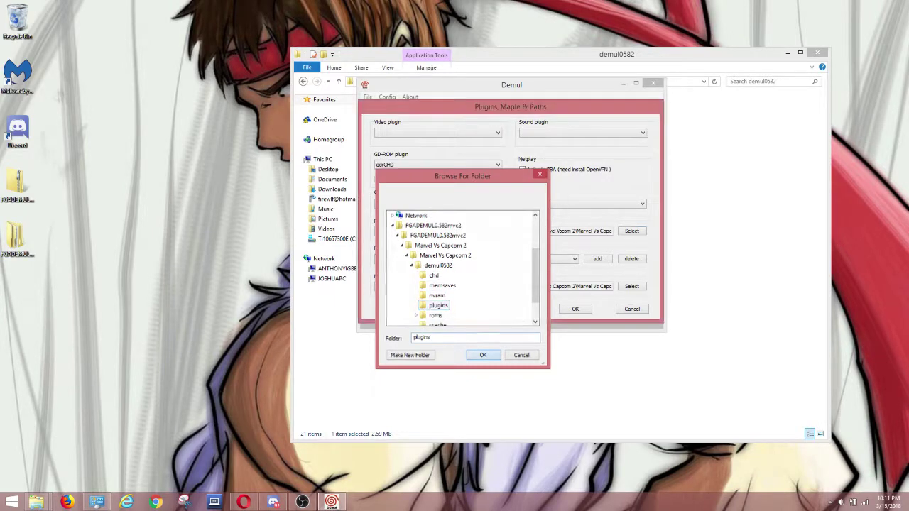
key("Return")
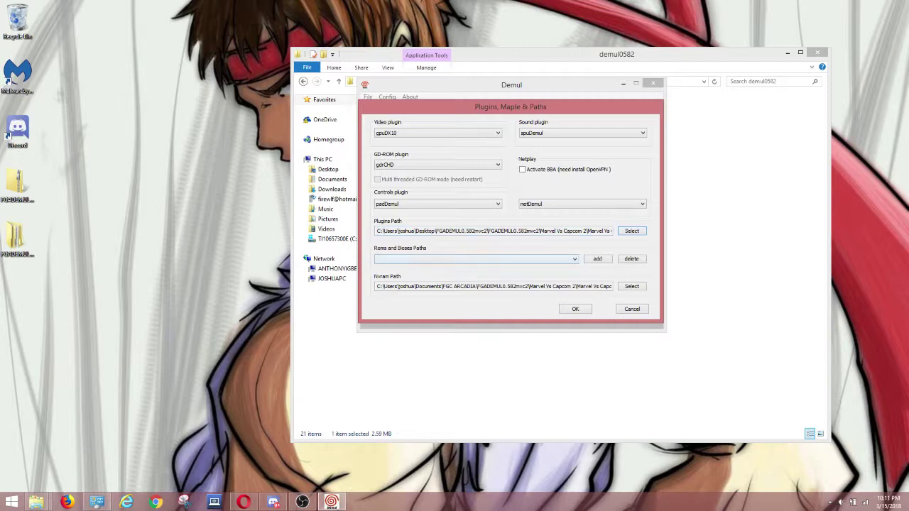
Step: Add the demul0582\roms folder as the ROMs and BIOS path
left_click(597, 258)
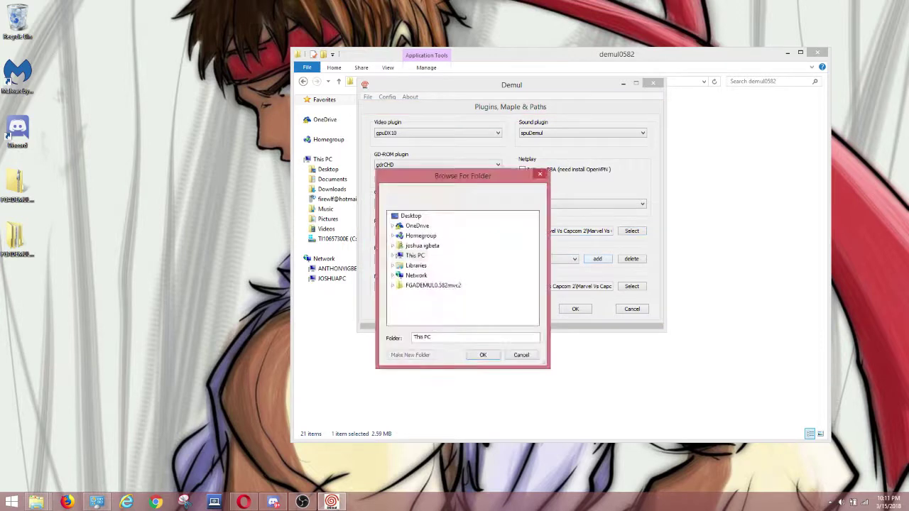
left_click(435, 285)
left_click(416, 284)
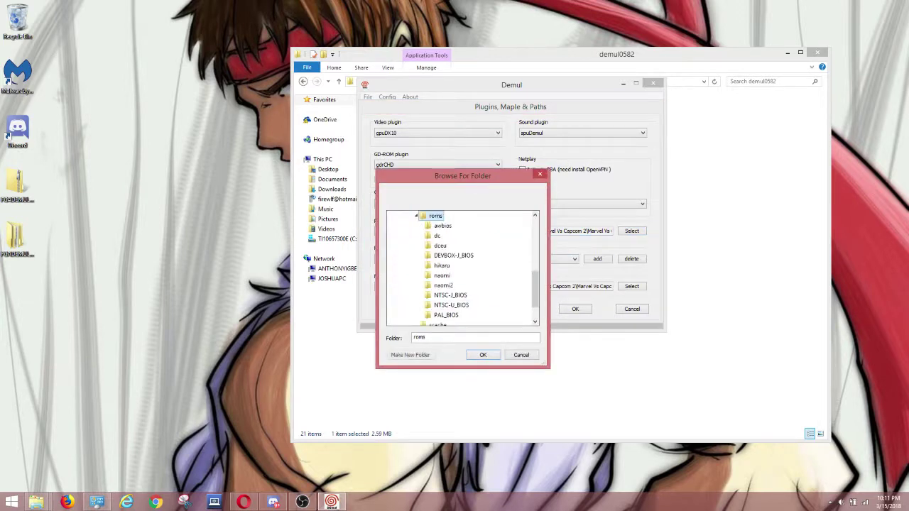
left_click(483, 354)
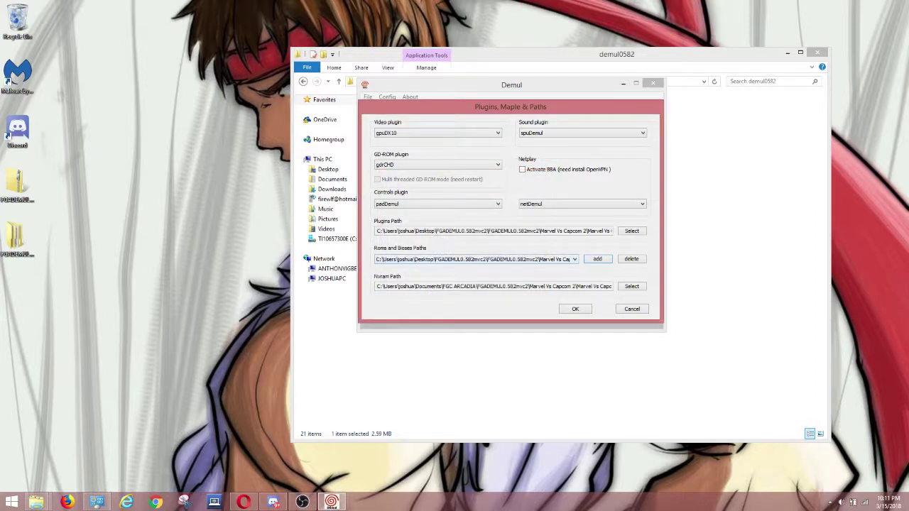
left_click_drag(403, 230, 446, 231)
left_click(426, 231)
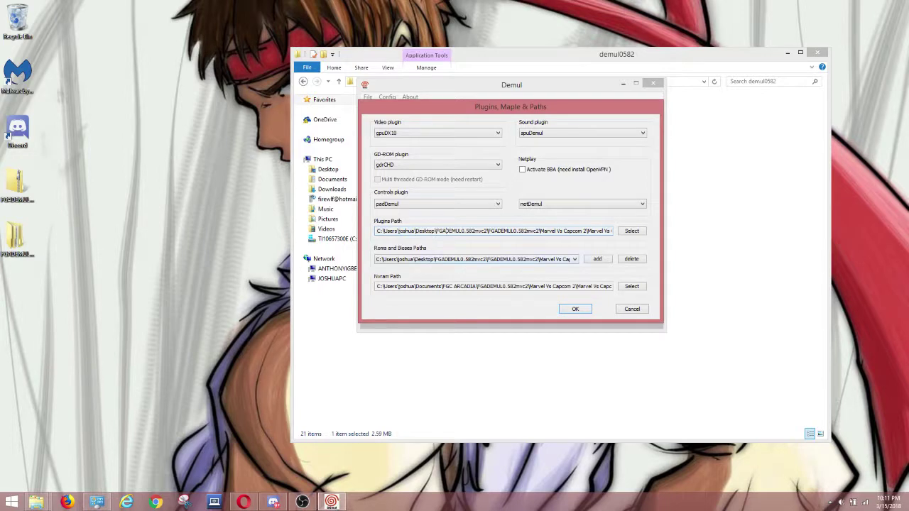
left_click(474, 259)
left_click(474, 269)
Step: Set the Nvram path to the nvram folder and close the settings with OK
left_click(632, 286)
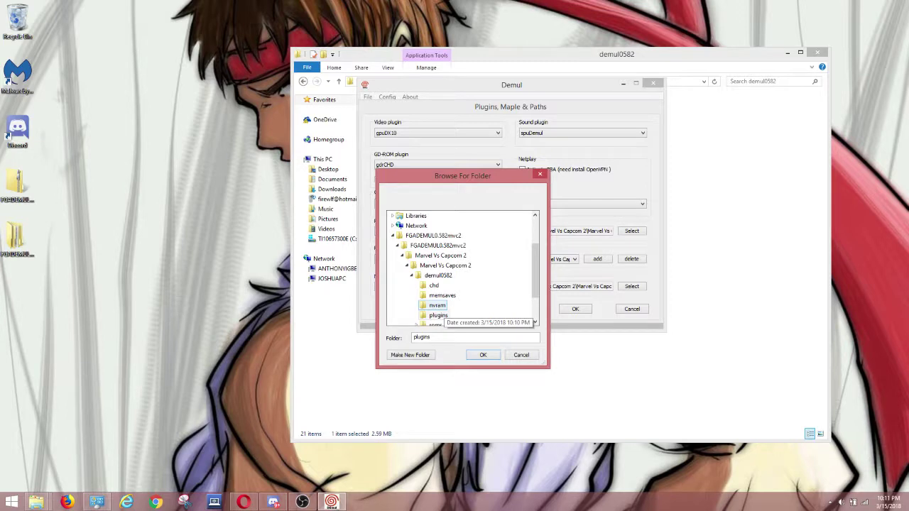
left_click(436, 305)
left_click(482, 355)
left_click(575, 309)
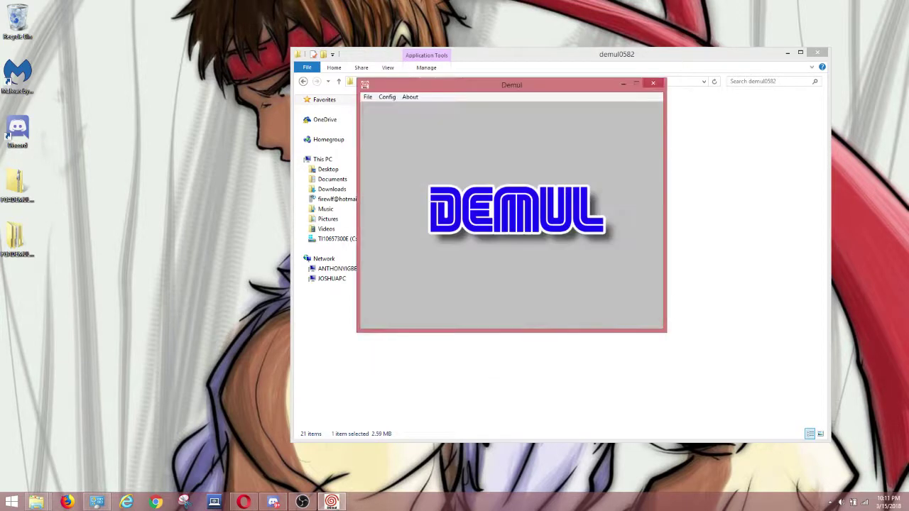
Step: Check the Internal resolution options in Config > Video, then close it
left_click(387, 96)
left_click(392, 108)
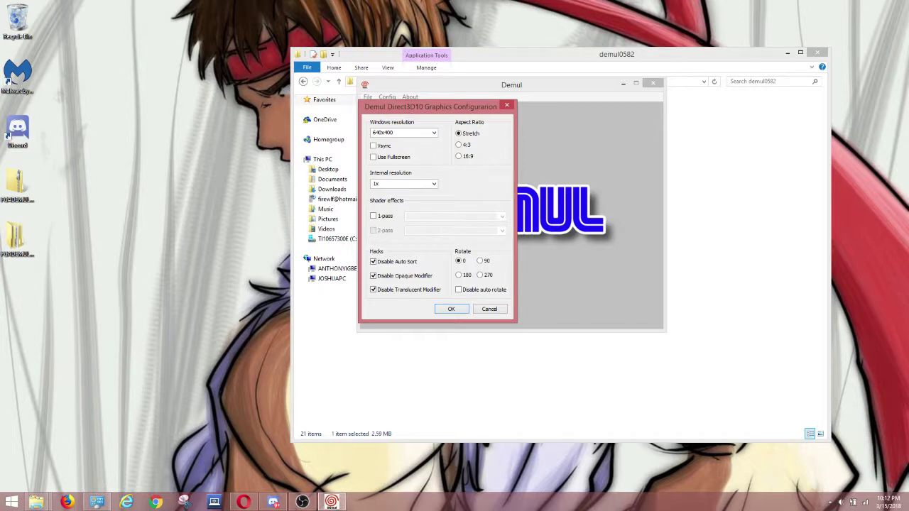
left_click(403, 184)
left_click(451, 308)
Step: Review the Arcade Joy 1 (Player 1 JVS) button mappings in Config > Controls
left_click(387, 97)
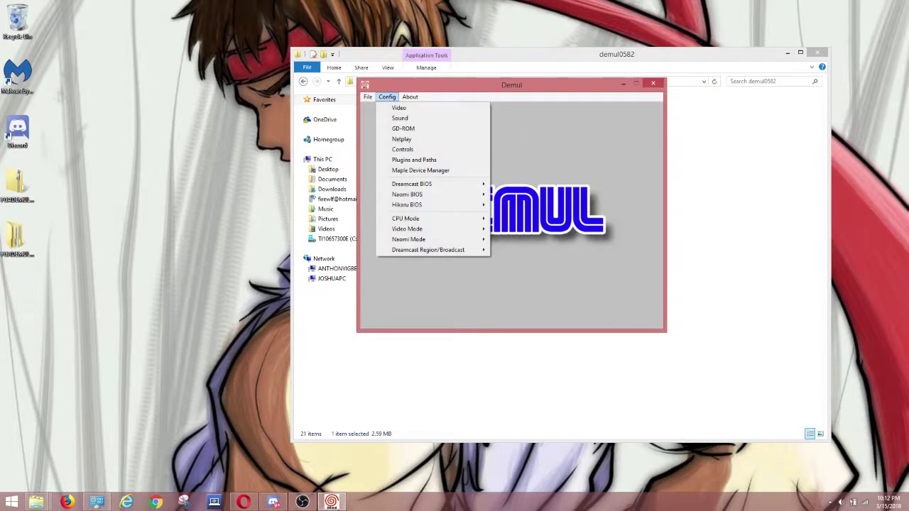
left_click(402, 149)
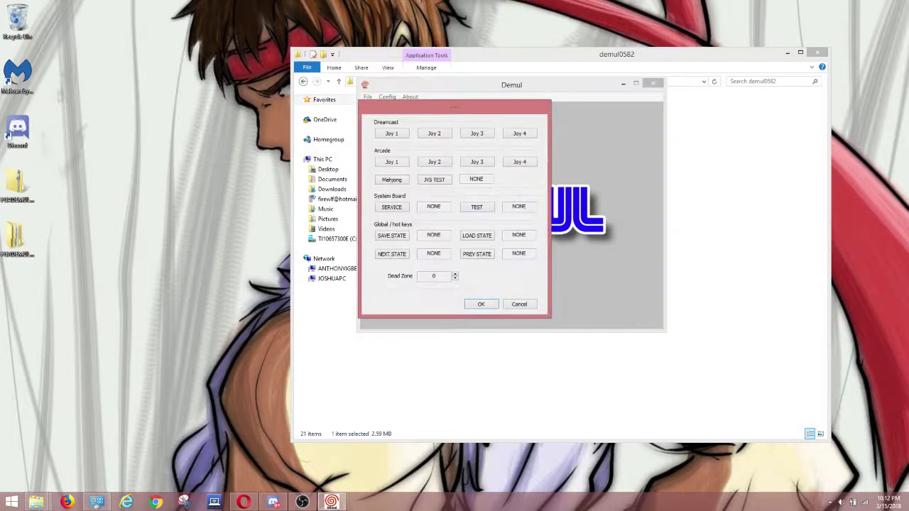
left_click(391, 162)
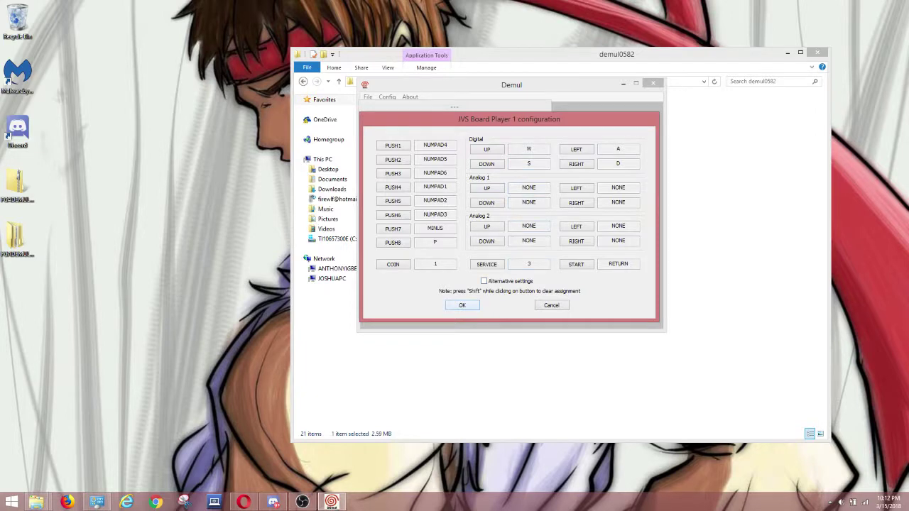
key("Return")
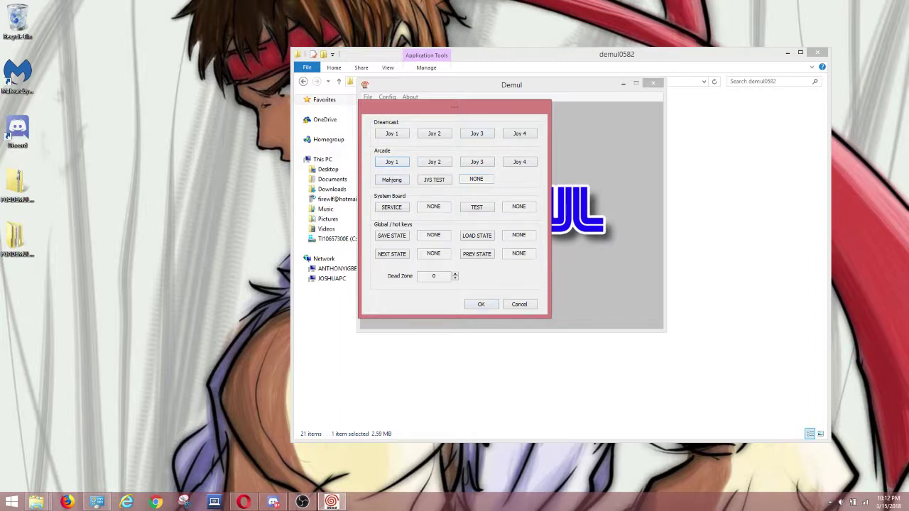
Step: Close the controller setup and confirm Enable netplay is checked in Config > Netplay
key("Escape")
key("alt+c")
key("Down")
key("Down")
key("Down")
key("Up")
key("Return")
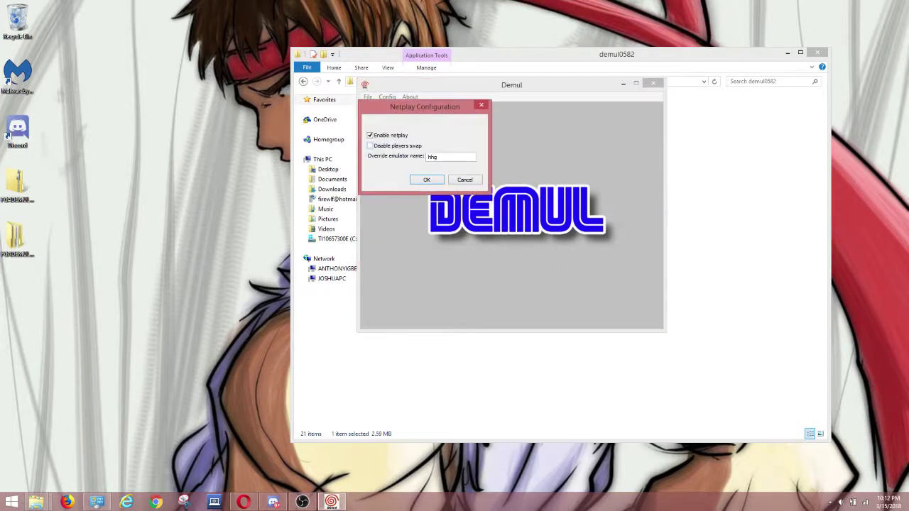
key("Return")
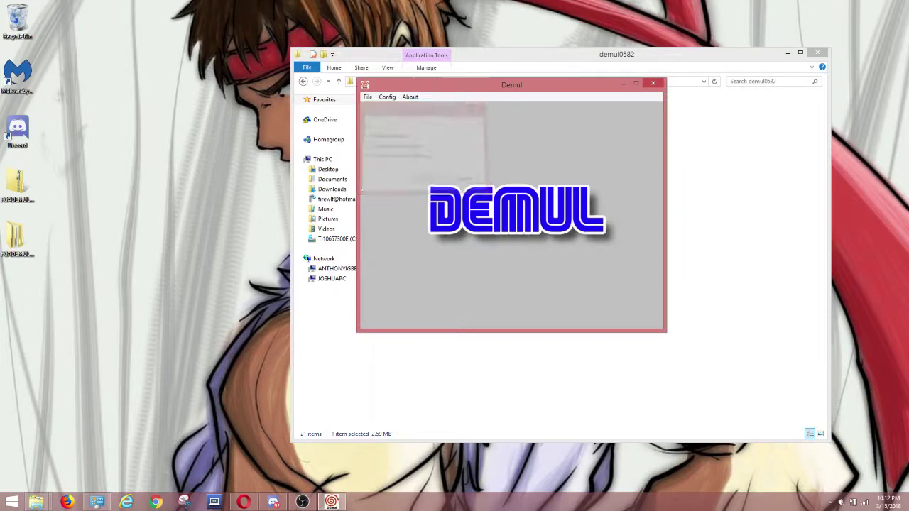
Step: Run Naomi with the mvsc2 ROM, Marvel Vs. Capcom 2 New Age of Heroes (Rev. A)
key("alt+f")
key("Down")
key("Return")
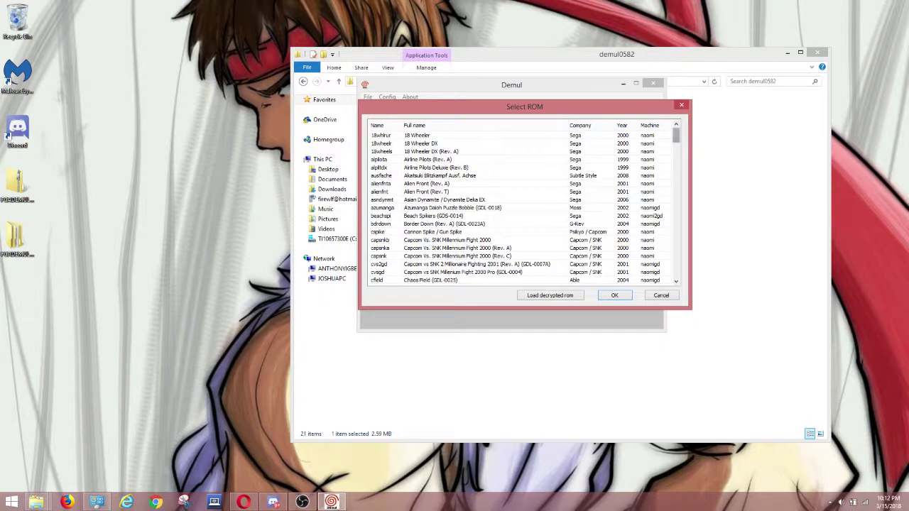
scroll(522, 207, "down", 5)
scroll(524, 207, "down", 10)
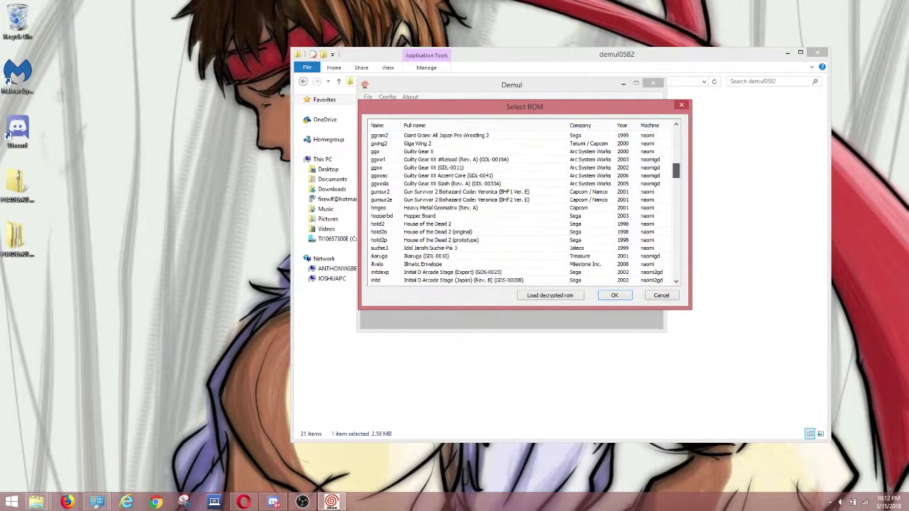
scroll(525, 208, "down", 4)
scroll(526, 207, "up", 15)
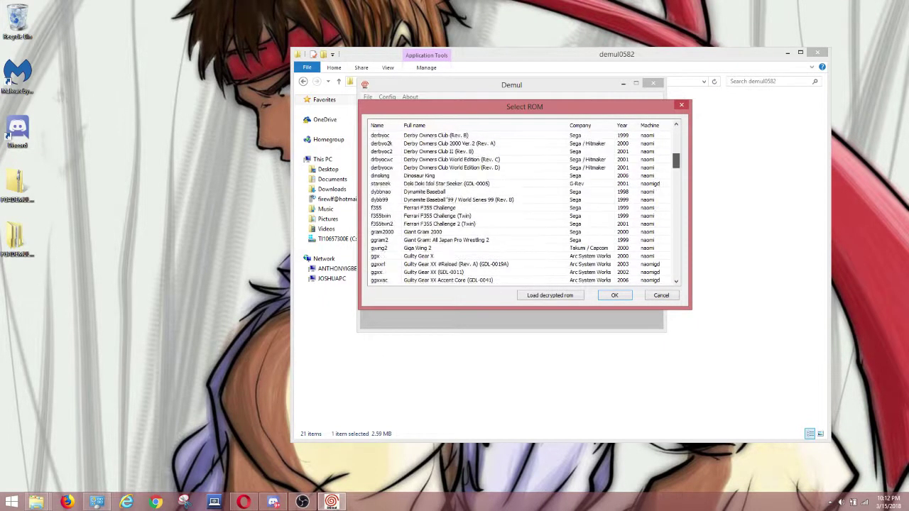
scroll(522, 207, "down", 15)
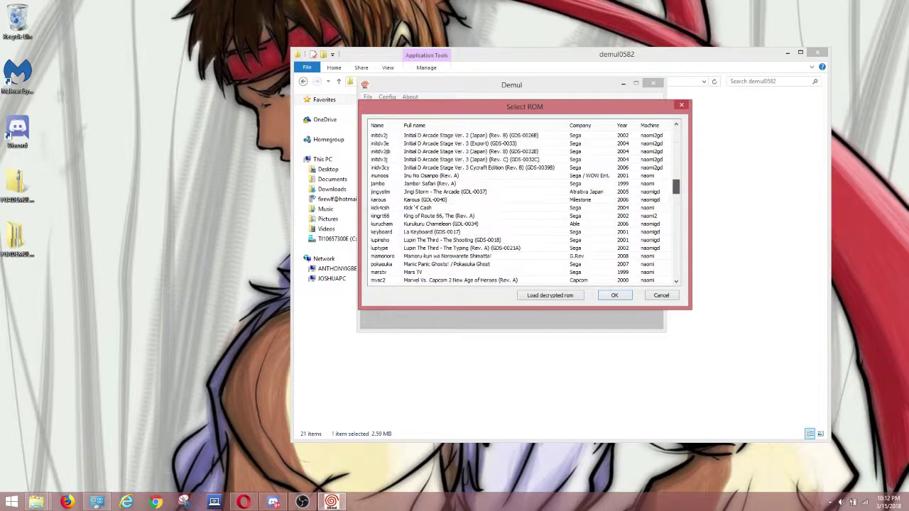
scroll(522, 208, "down", 2)
left_click(462, 224)
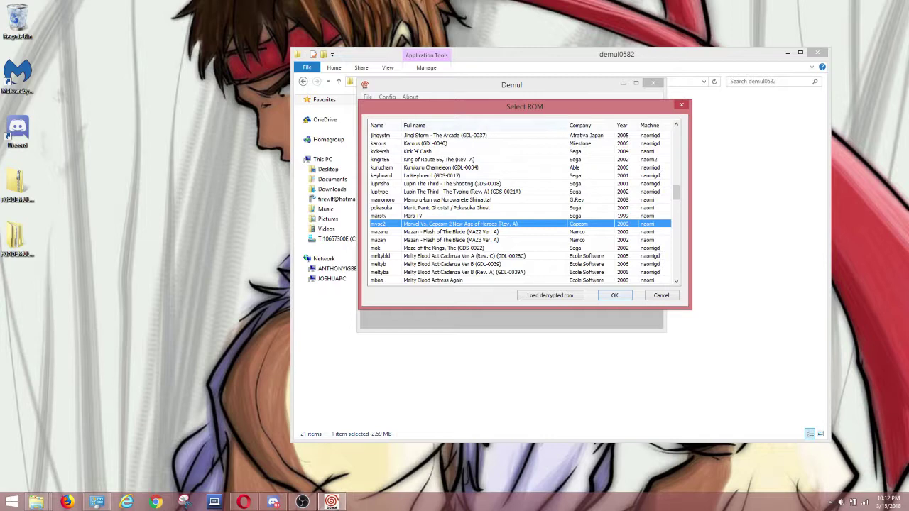
key("Return")
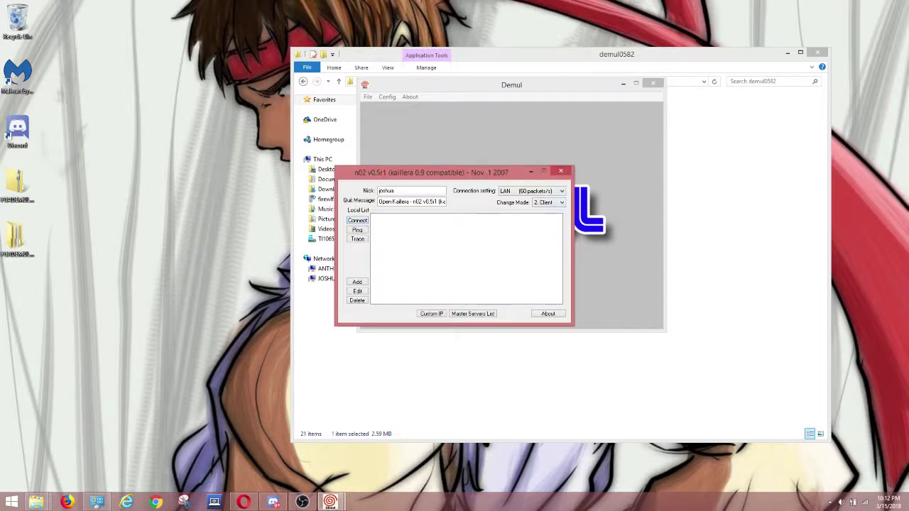
Step: Keep the LAN connection and 2. Client mode, and show the Master Servers List
left_click(533, 191)
left_click(525, 196)
left_click(548, 203)
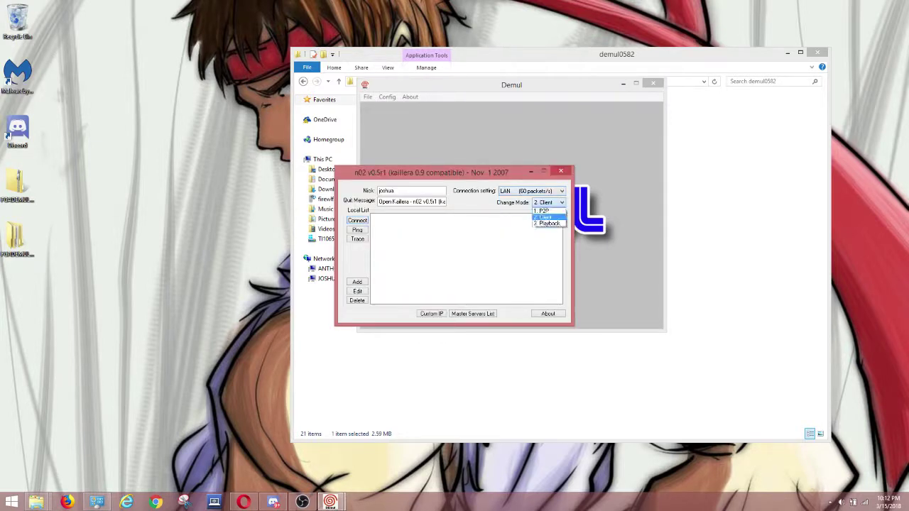
left_click(545, 216)
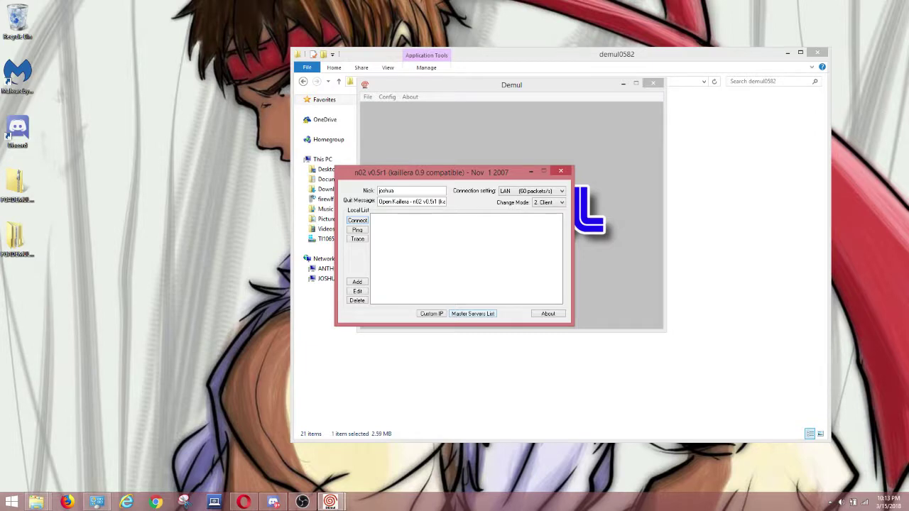
left_click(472, 313)
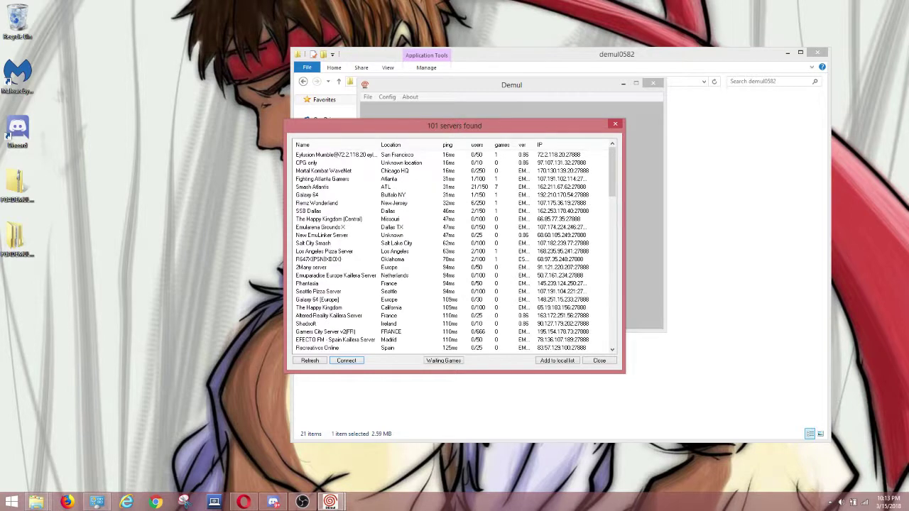
Step: Connect to the Galaxy 64 server and post 'hellow world' in the lobby chat
key("Return")
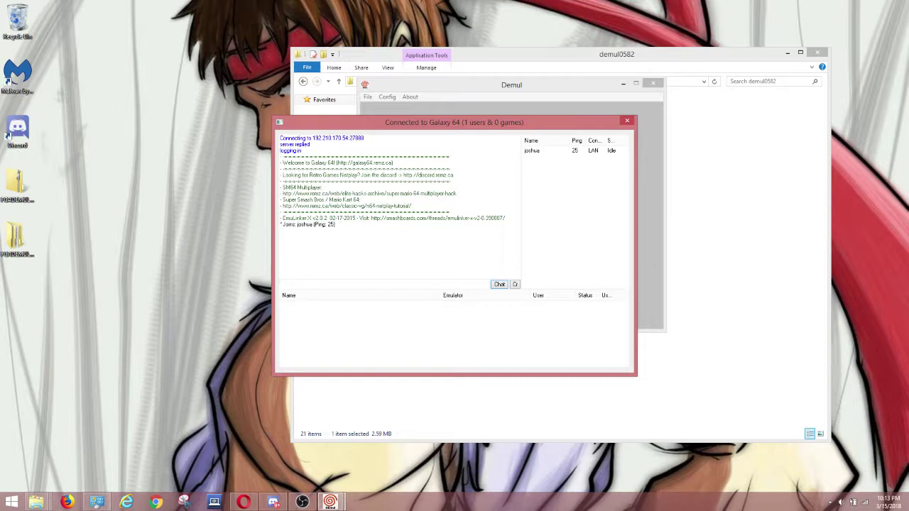
type("hellow")
type(" world")
key("Return")
Step: Create a Marvel Vs. Capcom 2 New Age of Heroes (Rev. A) game room on Galaxy 64
left_click(515, 284)
left_click(539, 291)
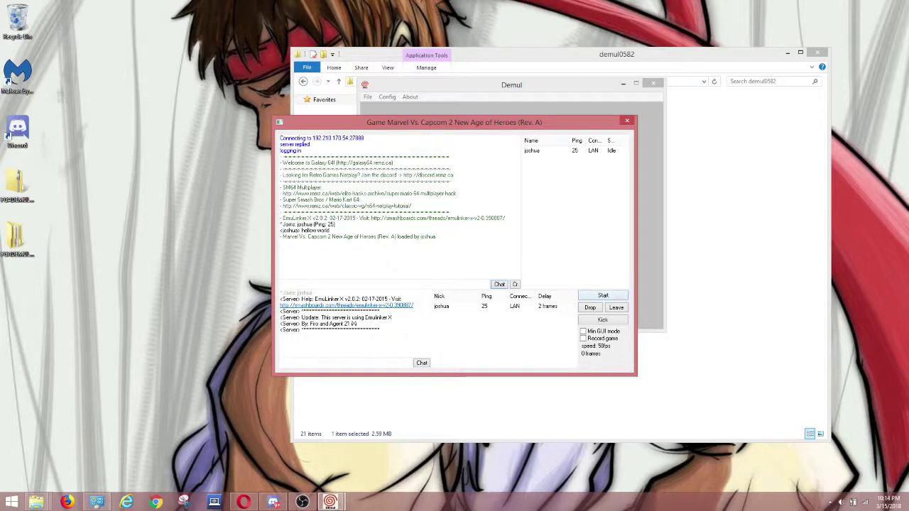
left_click(329, 502)
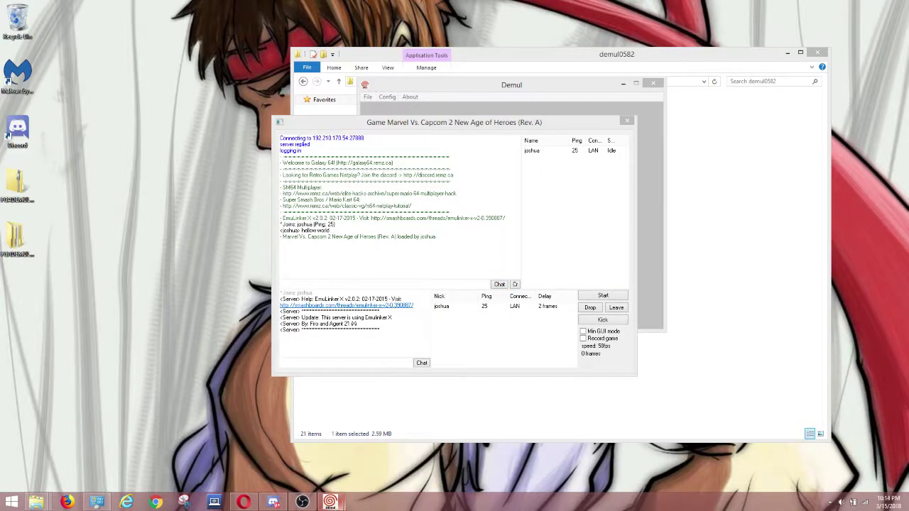